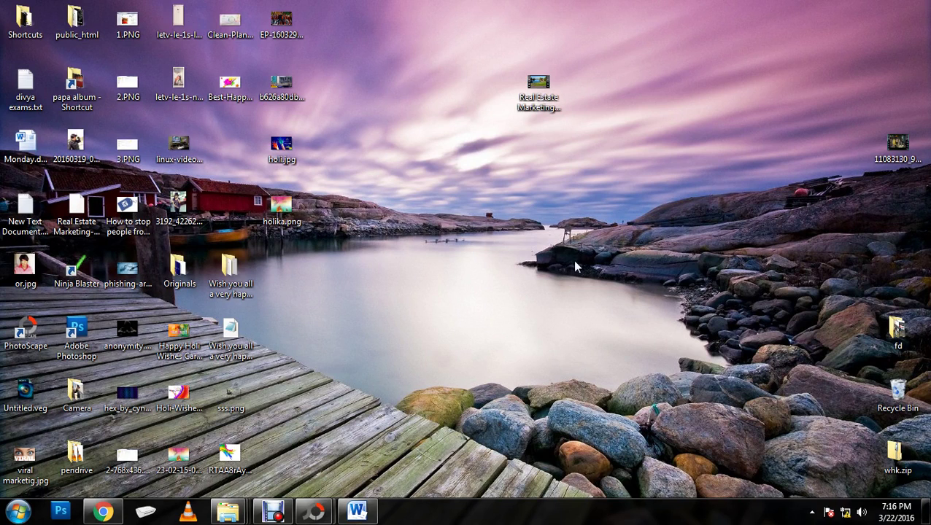
- Launch Vegas Pro 11.0 from the Start menu, opening an empty untitled project
click(16, 512)
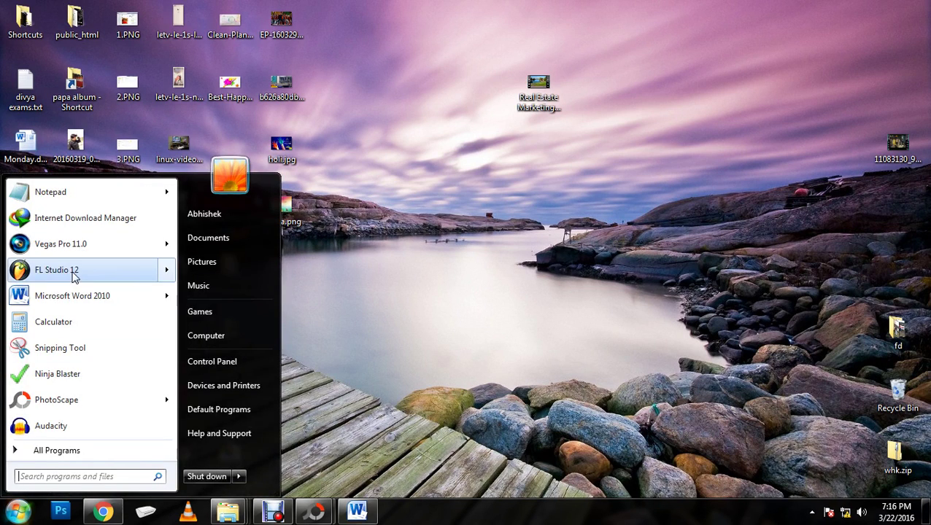
click(76, 247)
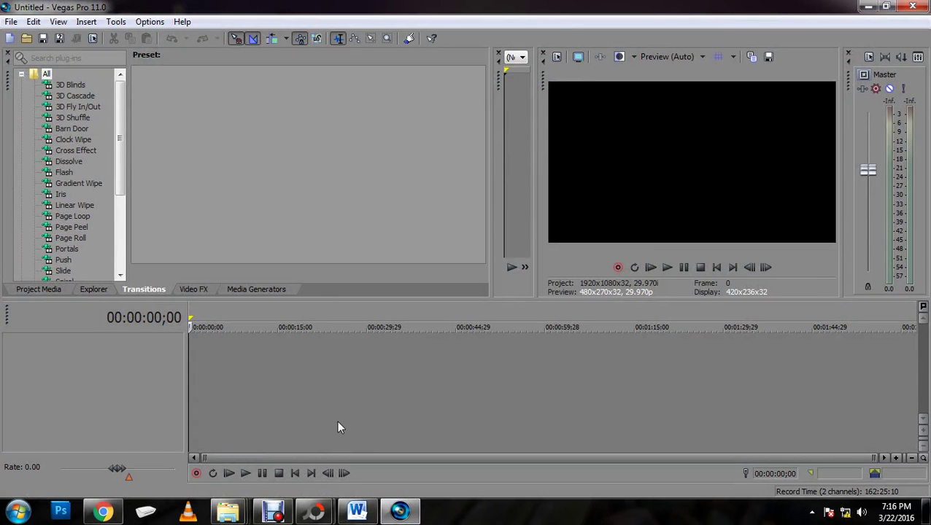
- Open 'Real Estate Marketing- Aerial Drone Videos.mp4' from the Desktop onto the timeline
click(28, 38)
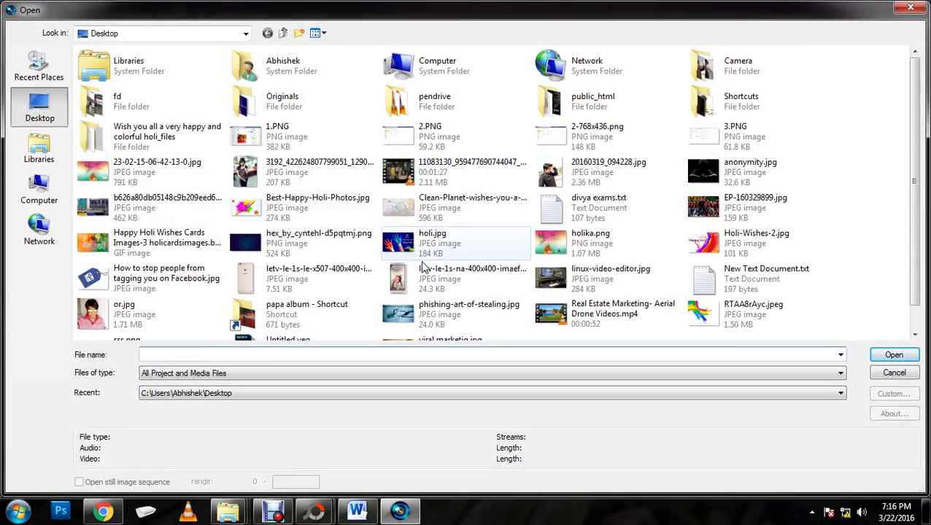
click(548, 310)
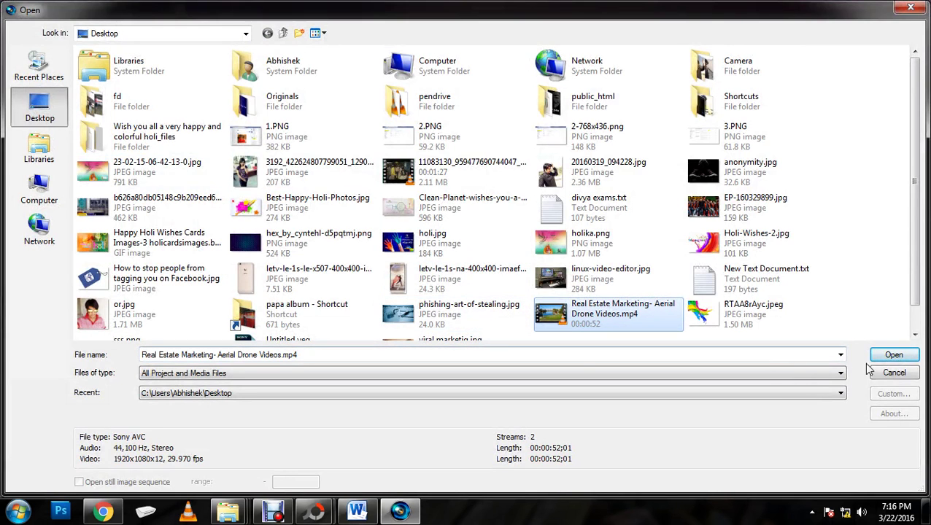
click(893, 356)
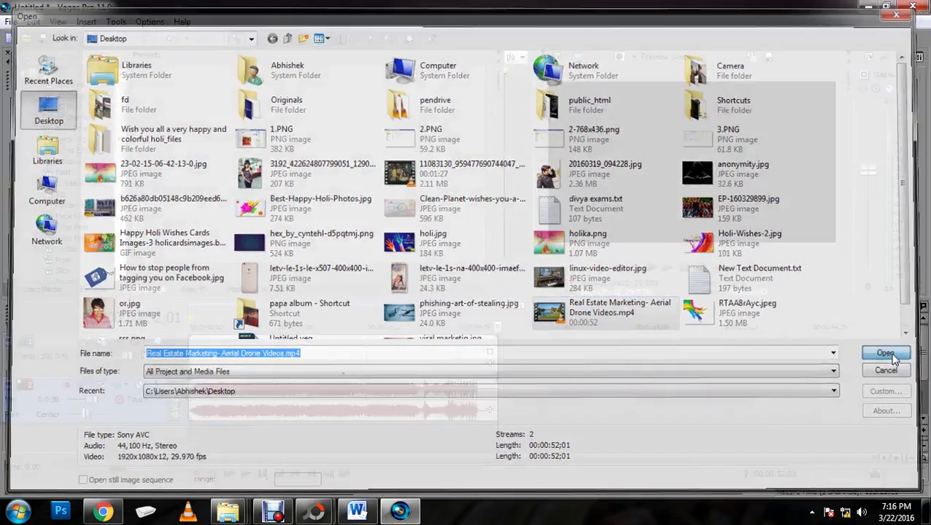
click(336, 354)
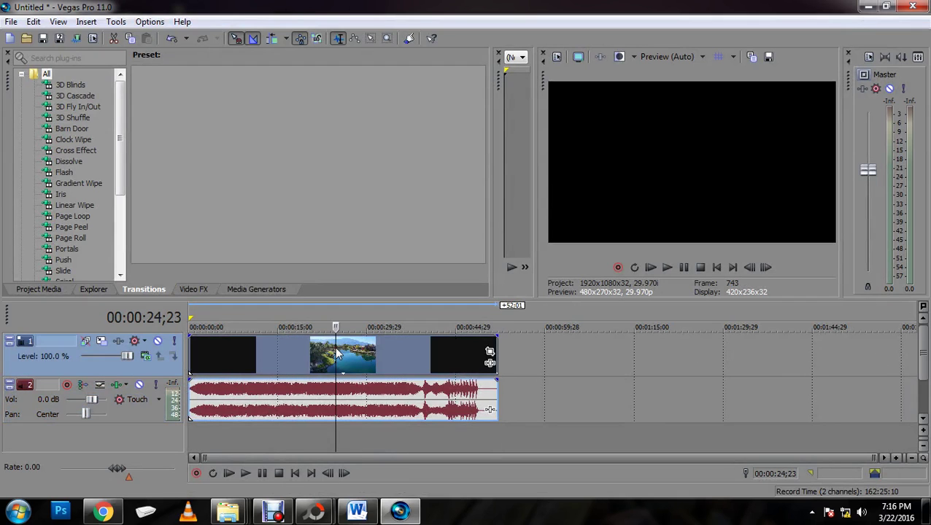
click(372, 357)
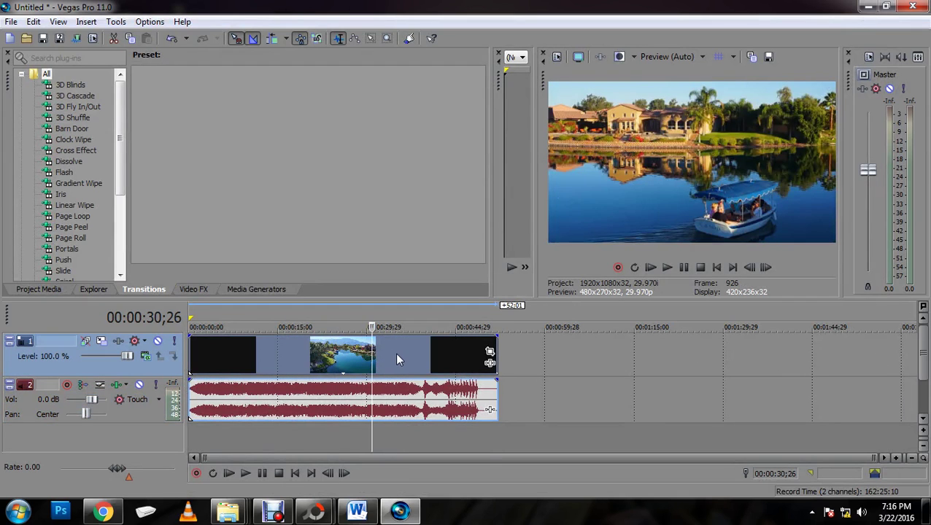
click(394, 356)
click(315, 358)
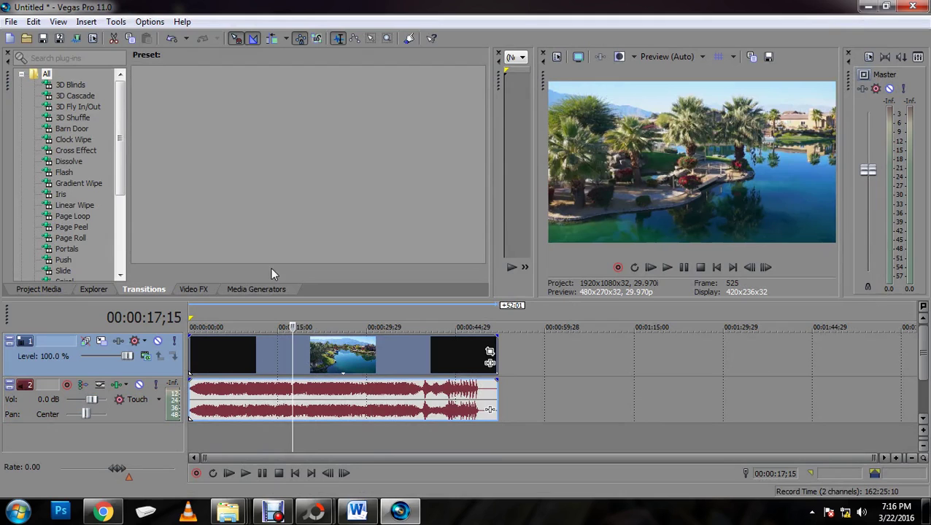
- Insert an empty video track above the drone footage track and begin previewing frames
right_click(89, 364)
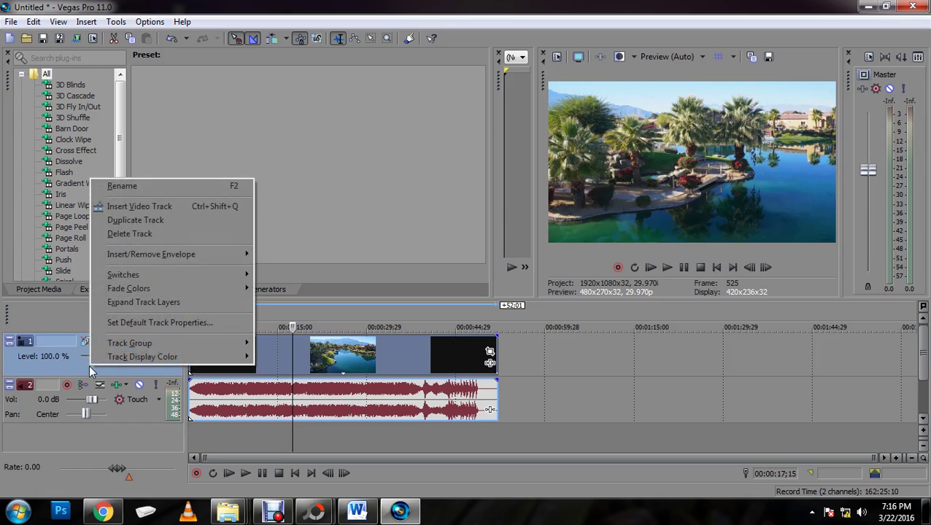
click(142, 206)
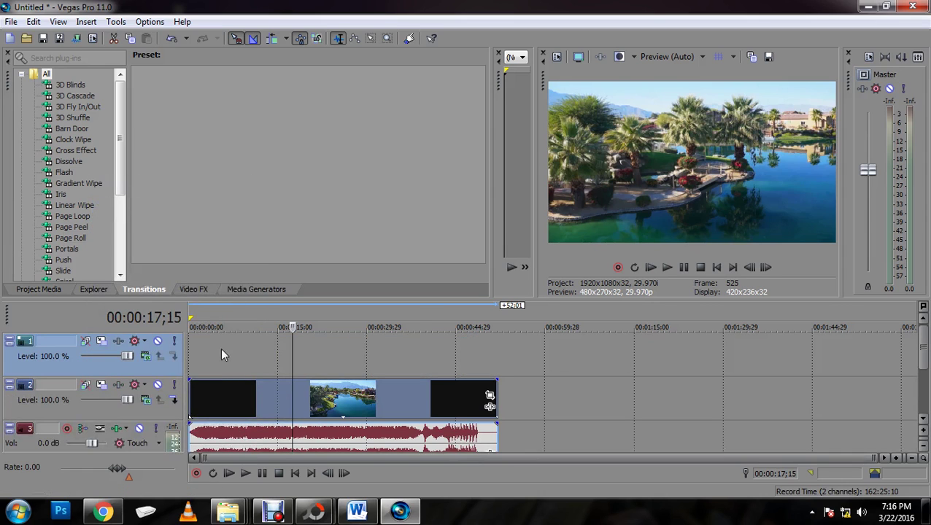
click(216, 344)
click(250, 351)
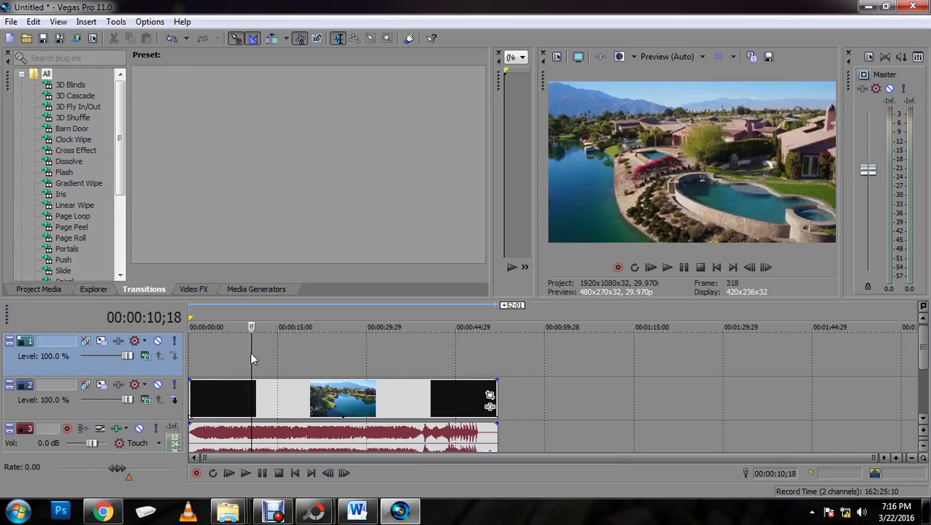
- Scrub through the drone footage and park the playhead at about 15 seconds
click(291, 351)
click(240, 352)
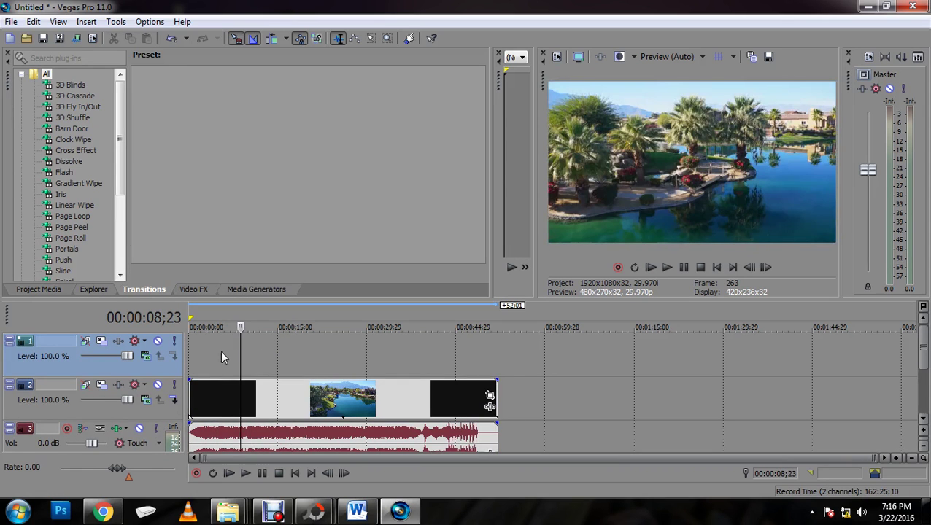
click(286, 352)
click(356, 357)
click(265, 354)
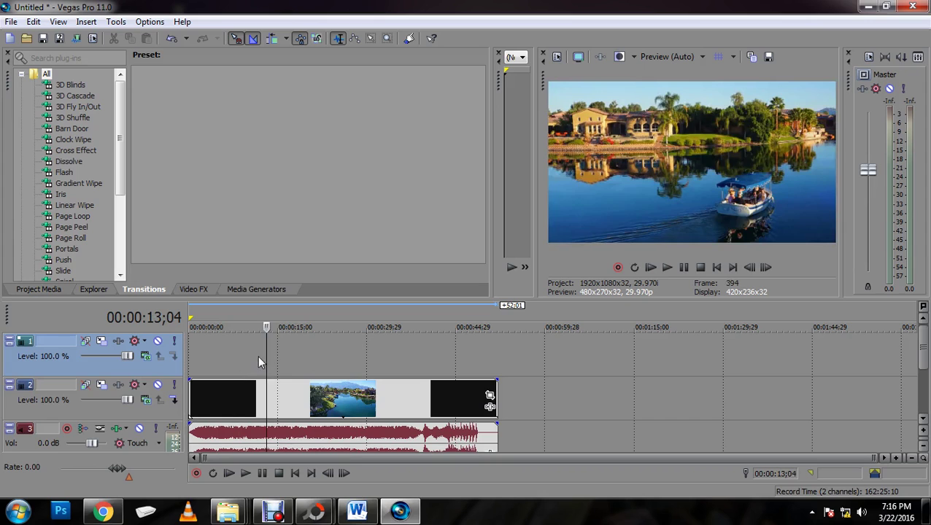
click(222, 349)
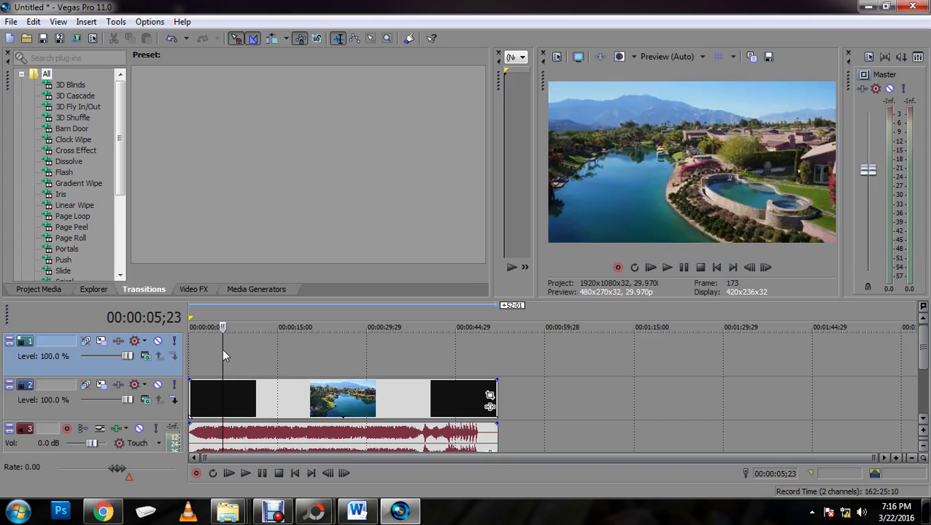
click(261, 348)
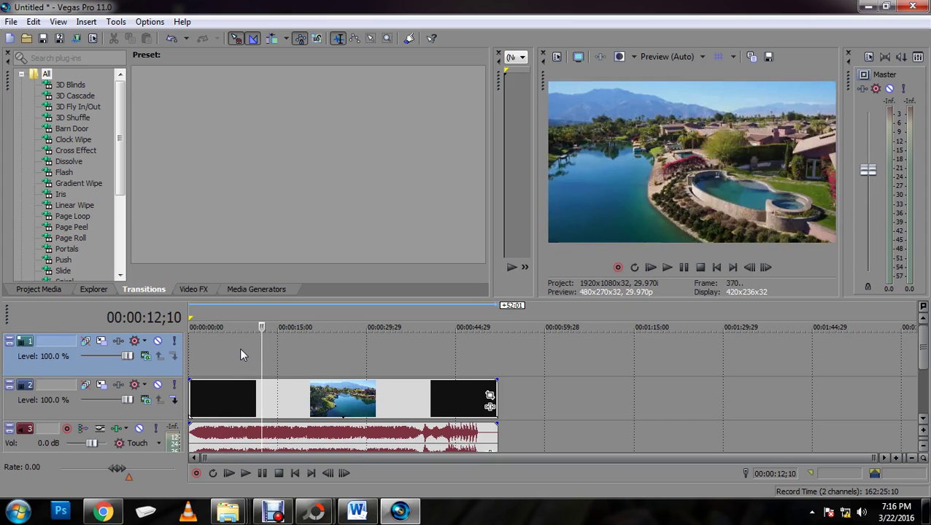
click(239, 348)
click(280, 350)
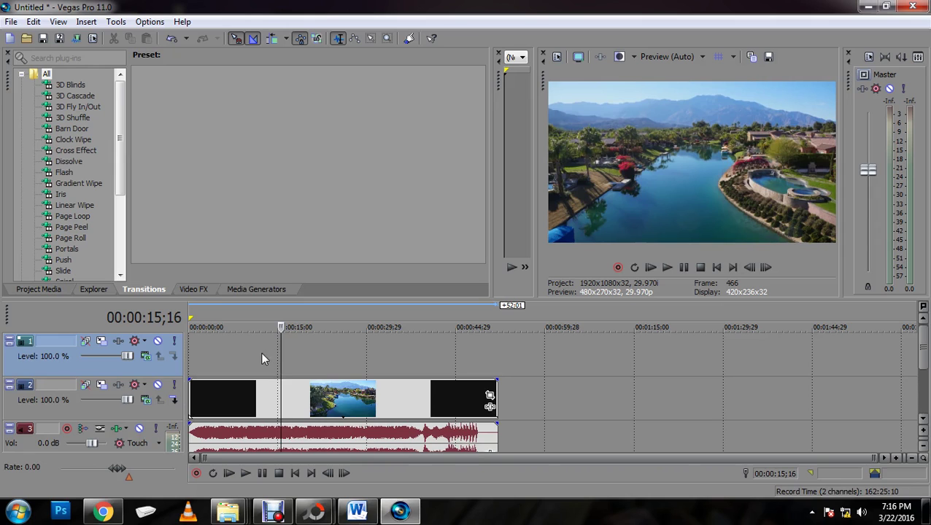
click(88, 24)
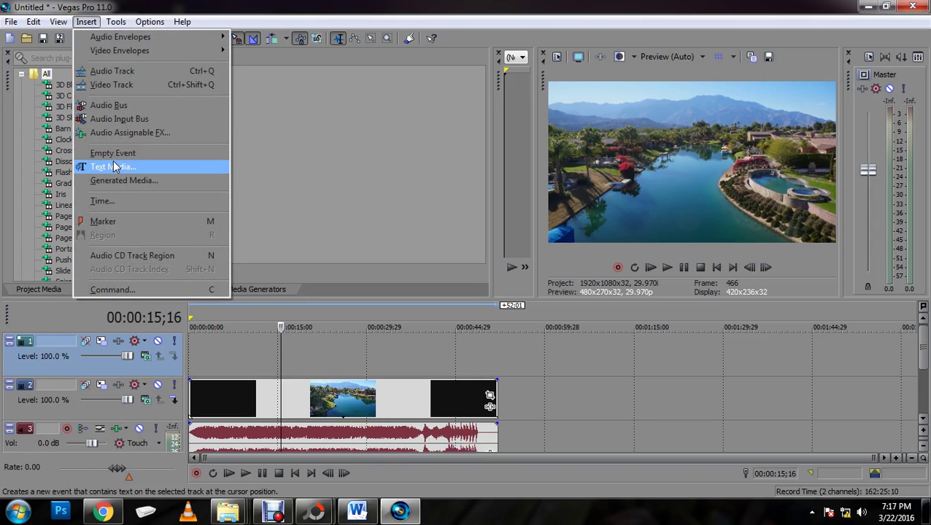
- Add a Text Media event on the top track, replacing the Sample Text with 'SAGAR'
click(113, 167)
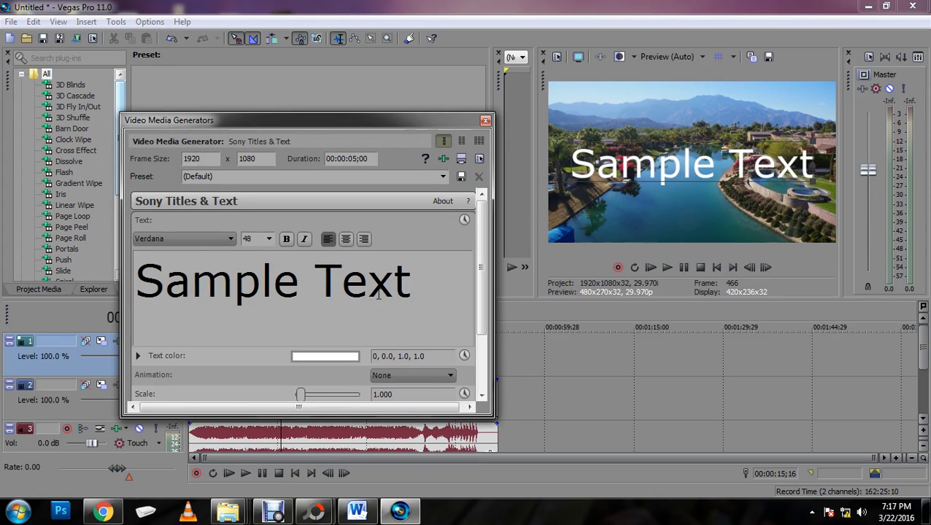
drag(420, 287, 4, 261)
key(Delete)
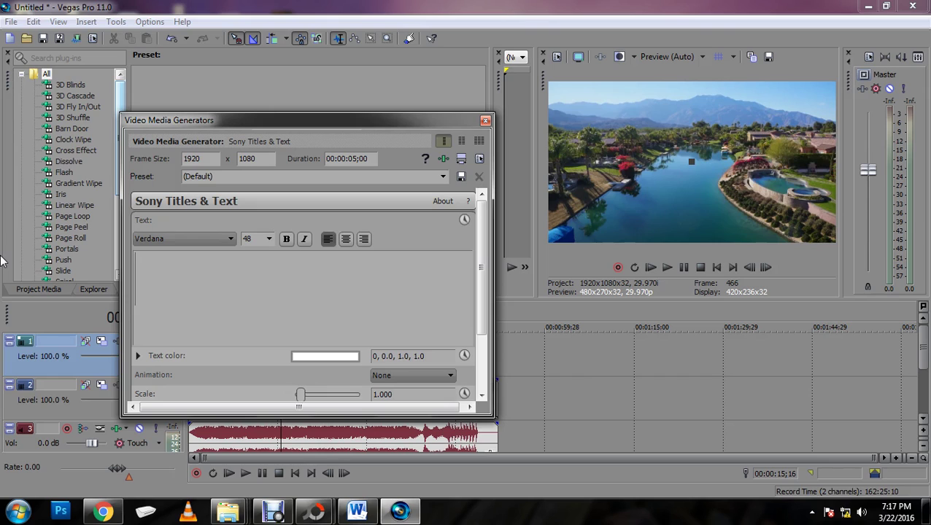
text(SA)
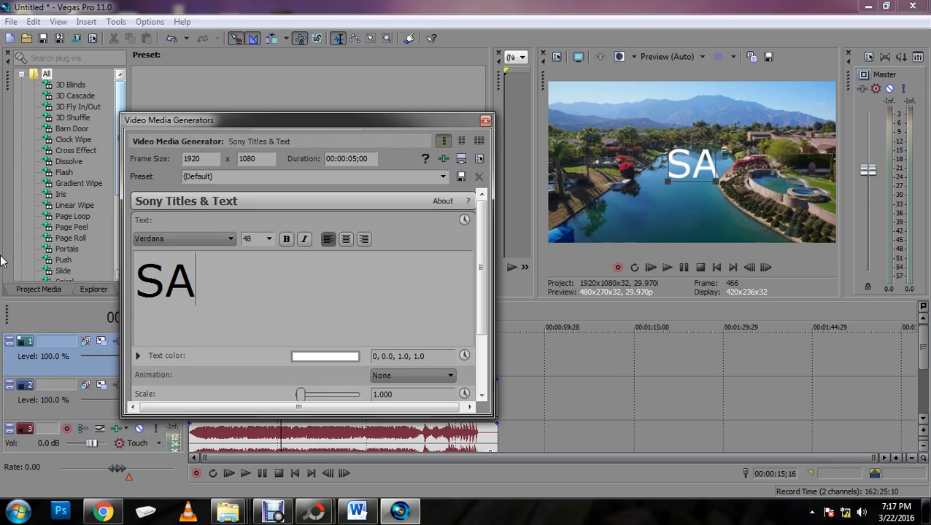
text(GAR)
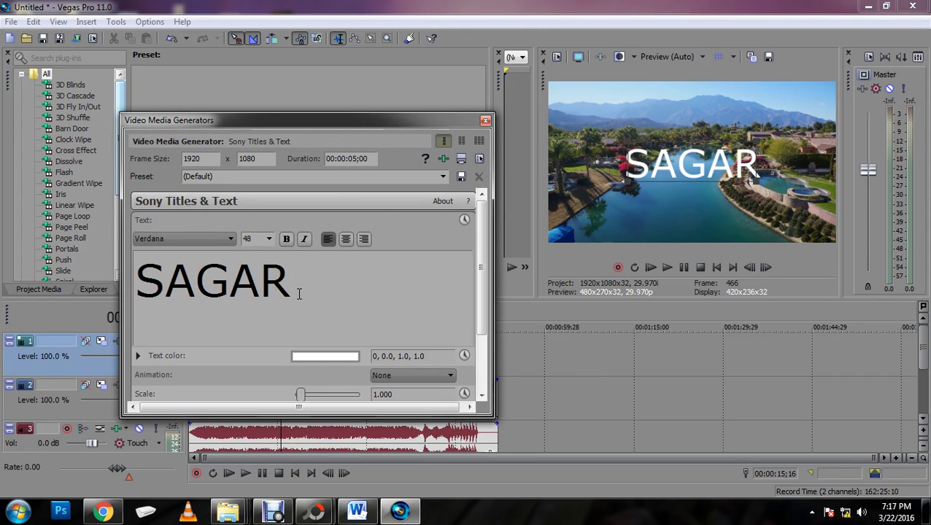
click(485, 122)
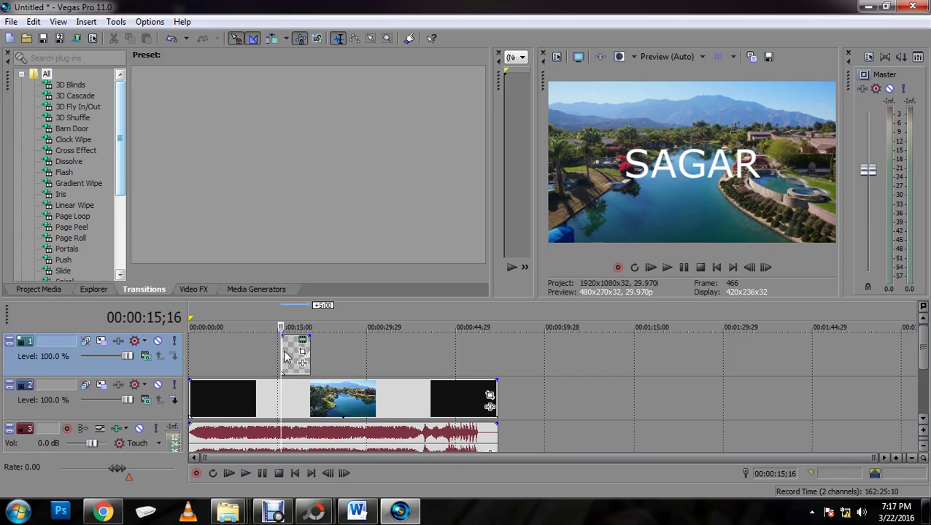
- Trim the SAGAR title event to start around 21 seconds and run to the clip's end
drag(283, 356, 205, 349)
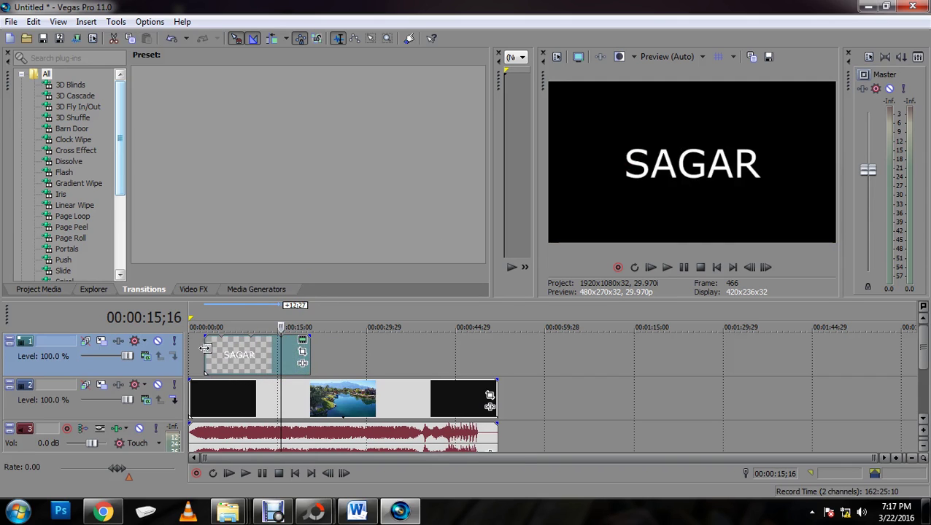
mouse_move(304, 349)
mouse_down()
mouse_move(474, 351)
mouse_move(440, 353)
mouse_up()
drag(309, 345, 352, 342)
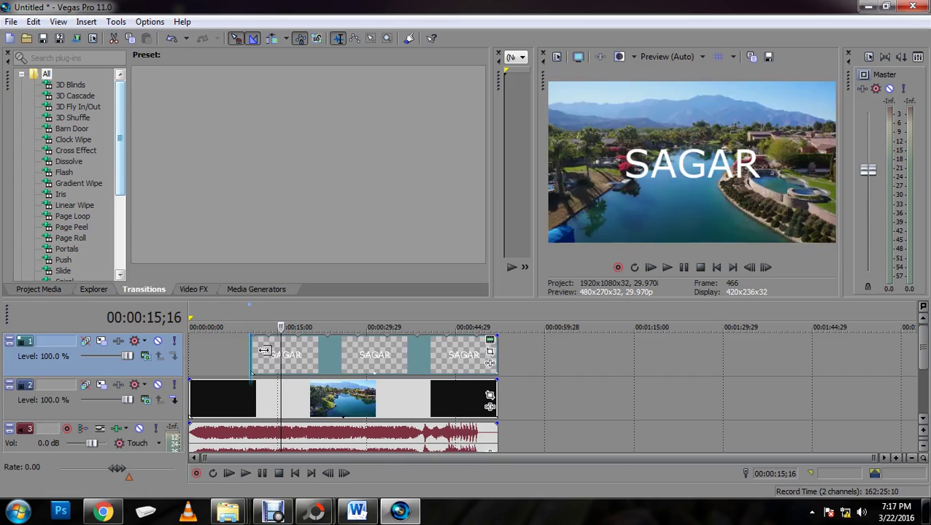
drag(252, 350, 323, 351)
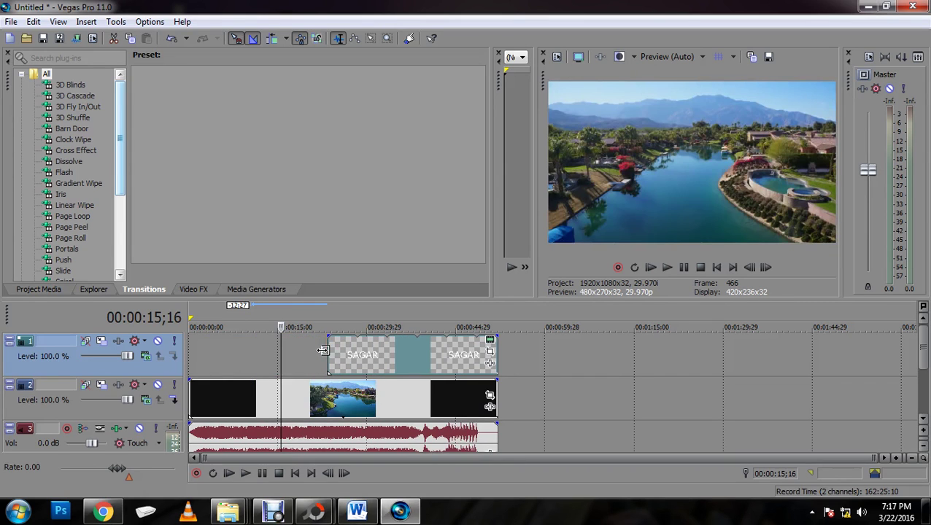
- Move the playhead to about 27 seconds, showing SAGAR over the villa-and-boat shot
click(332, 353)
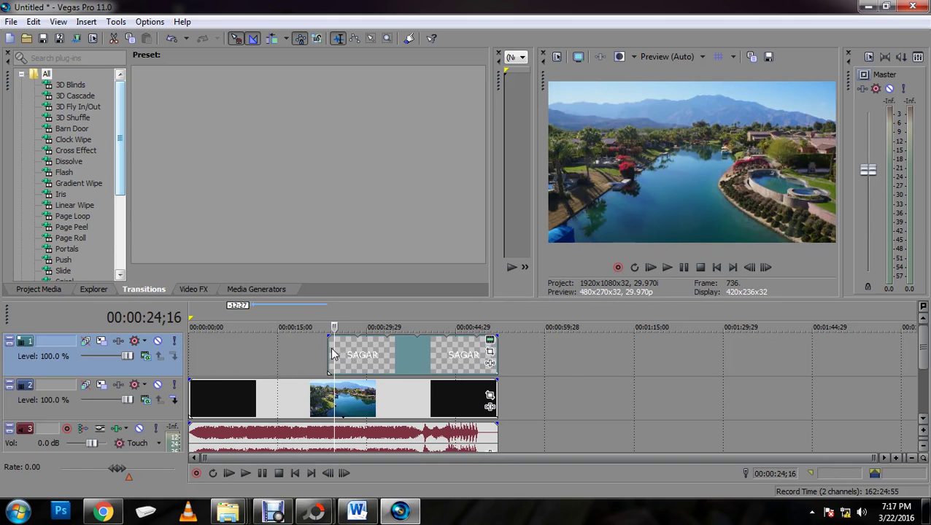
click(353, 353)
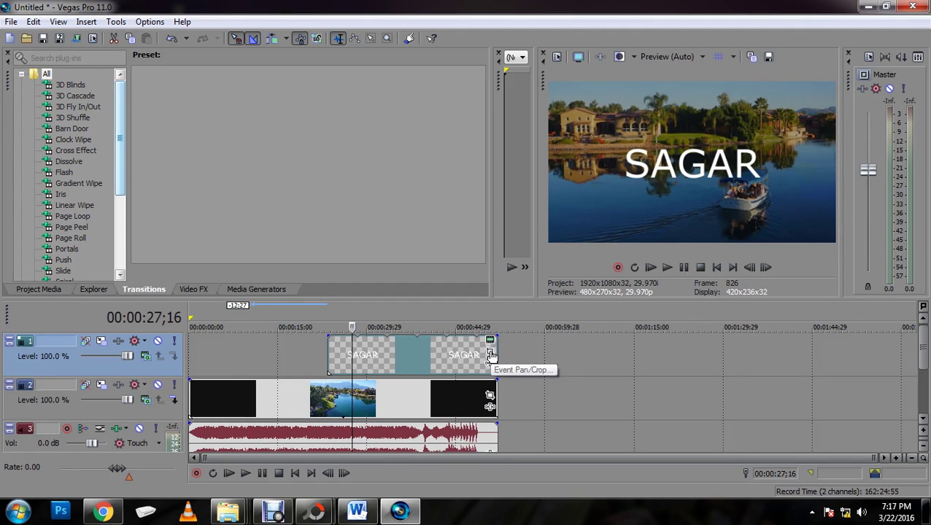
- Use the title's Pan/Crop to shrink SAGAR and move it to the upper-left corner
click(490, 354)
drag(372, 278, 414, 307)
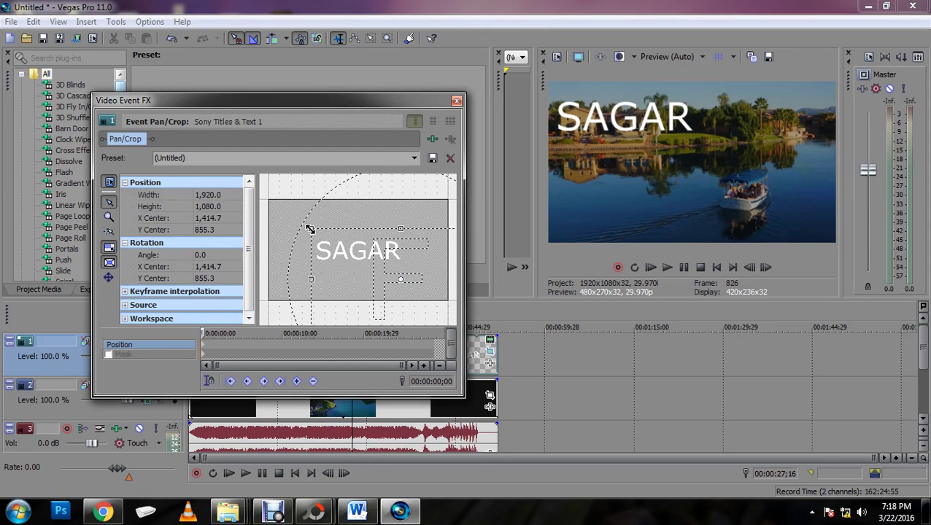
mouse_move(310, 229)
mouse_down()
mouse_move(318, 243)
mouse_move(257, 160)
mouse_move(336, 228)
mouse_move(315, 221)
mouse_move(394, 253)
mouse_move(414, 286)
mouse_up()
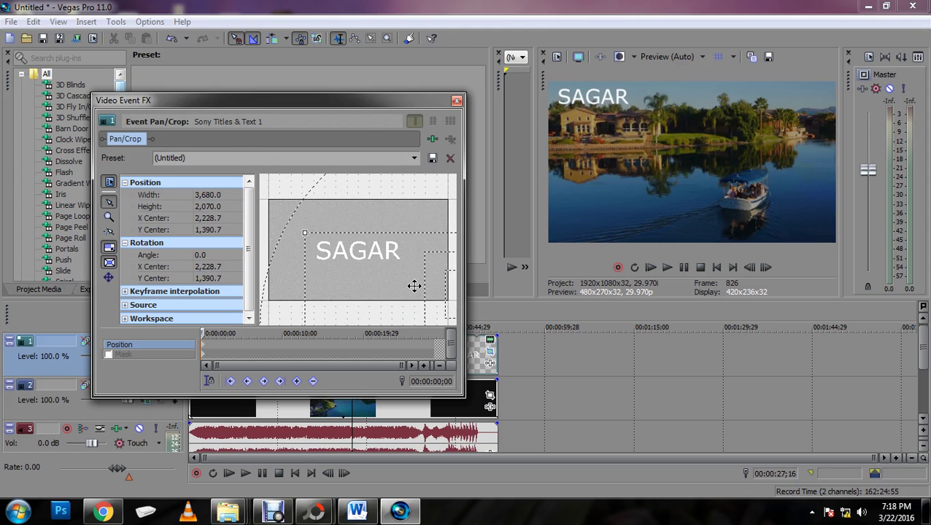
click(457, 101)
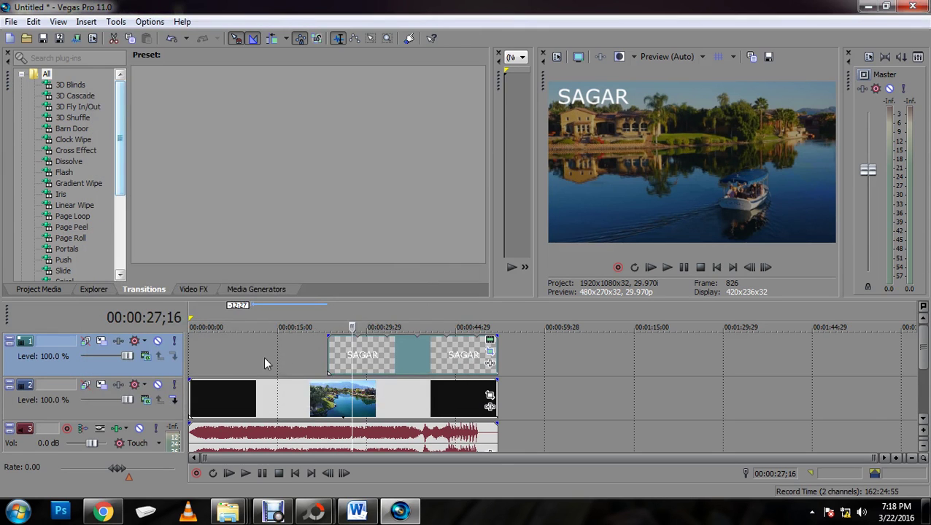
click(207, 351)
click(213, 323)
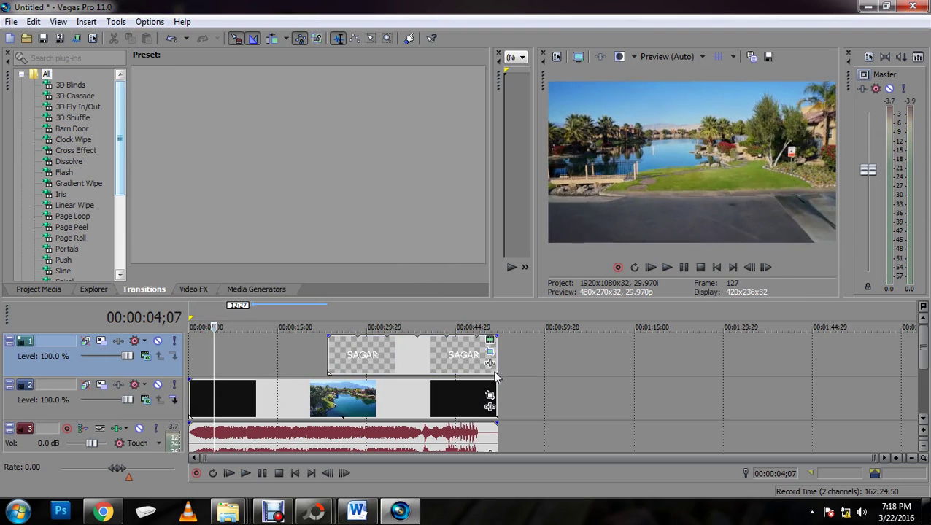
click(310, 354)
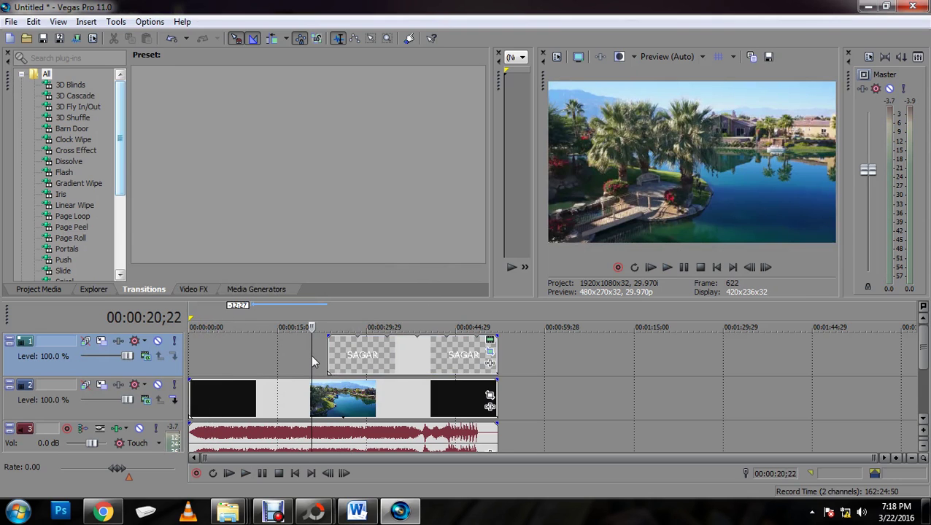
click(243, 476)
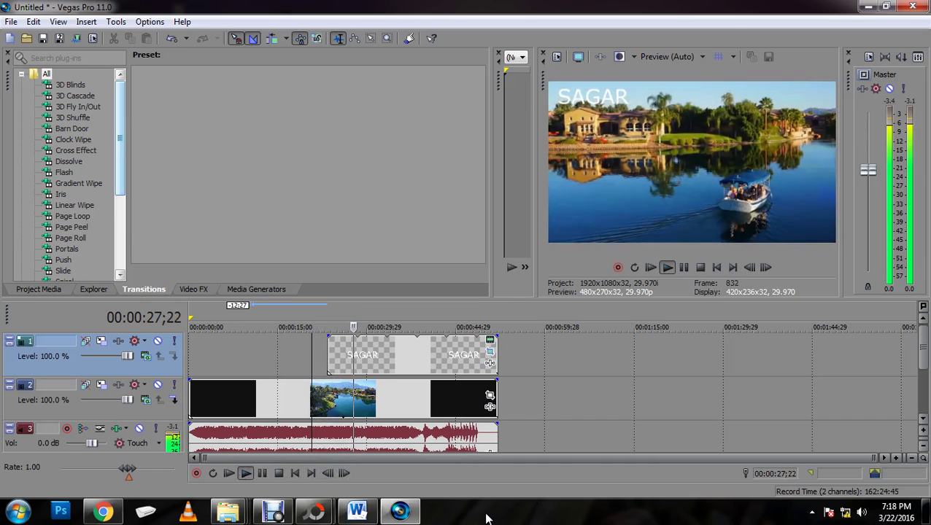
click(276, 474)
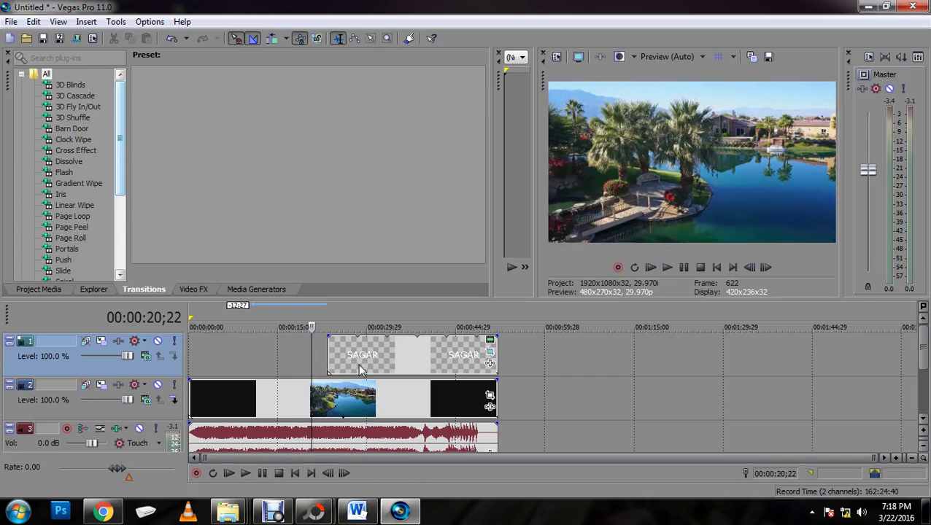
click(358, 369)
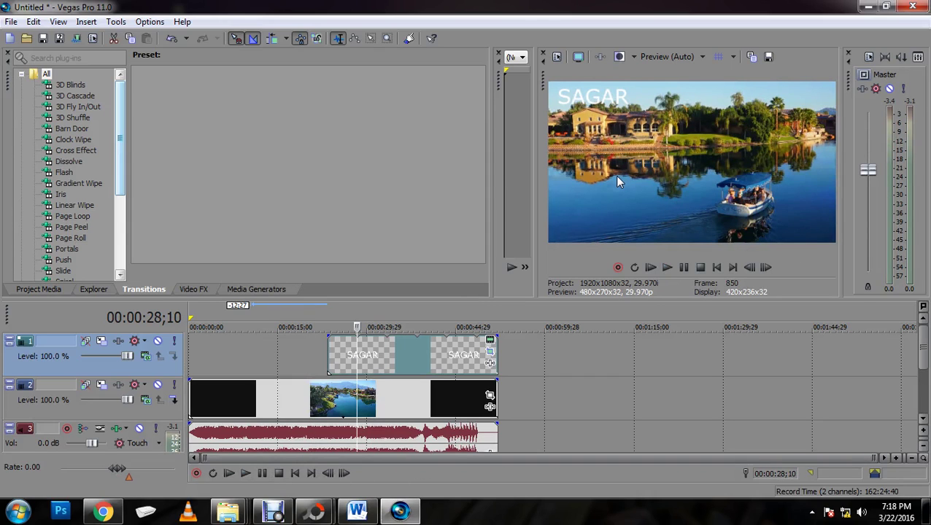
click(375, 362)
click(363, 361)
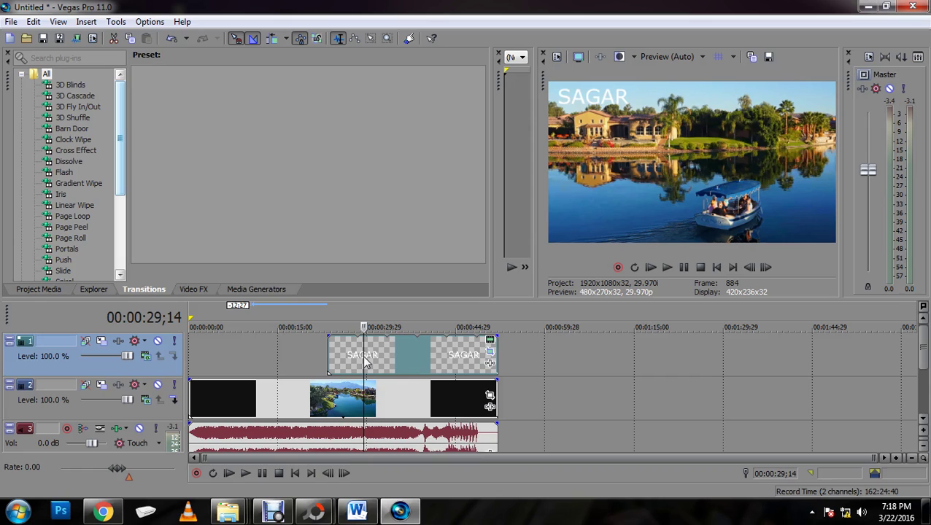
drag(389, 363, 384, 353)
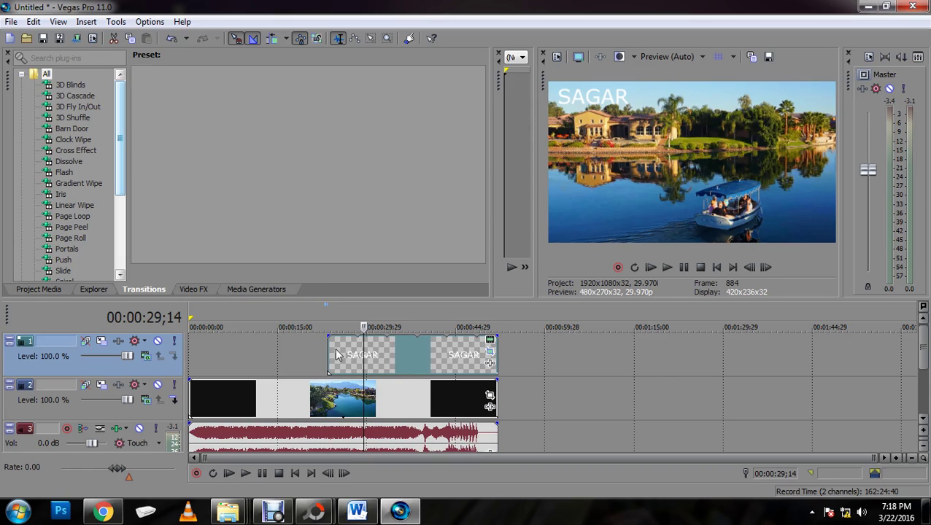
click(302, 349)
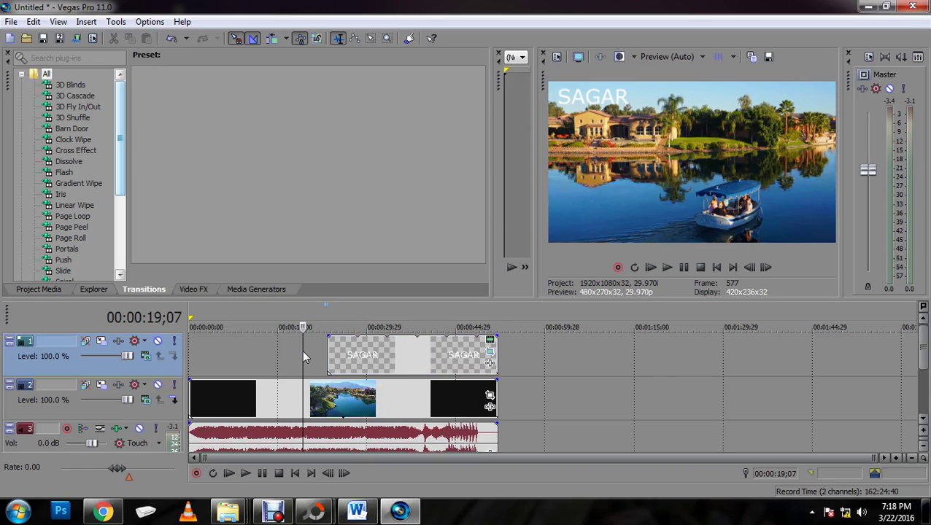
- Import 'viral marketig.jpg' from the Desktop onto the top track
click(29, 40)
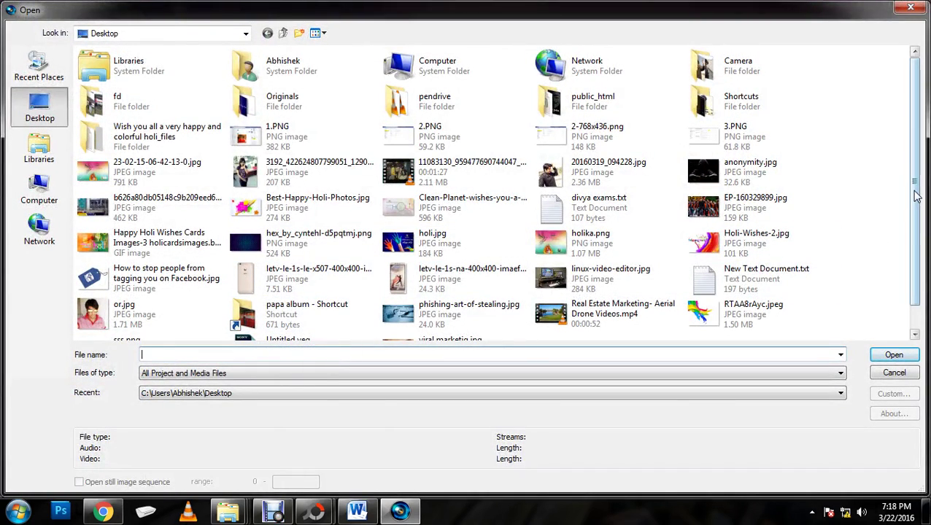
scroll(915, 251, down, 3)
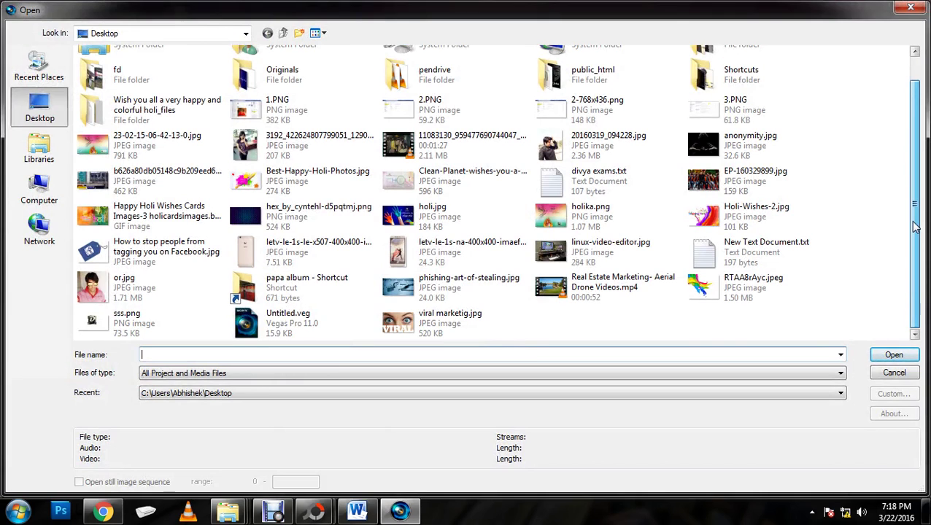
click(503, 324)
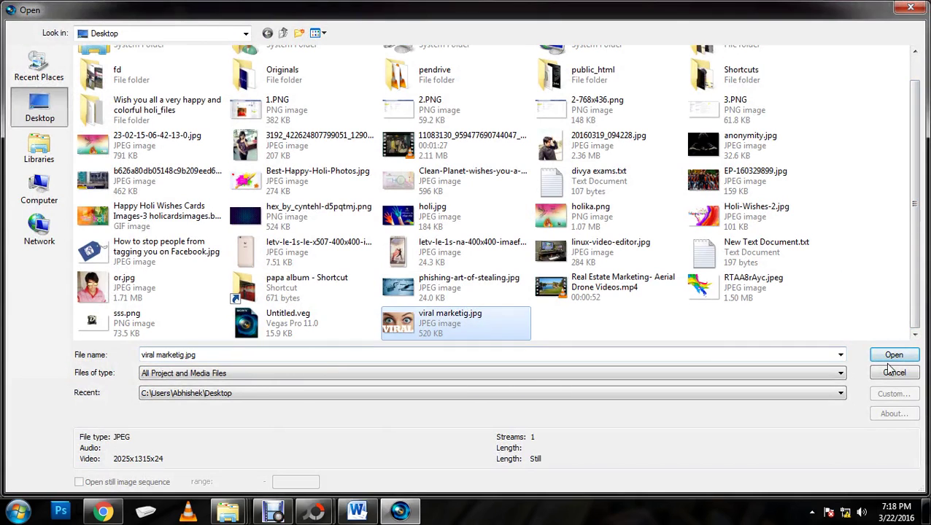
click(891, 357)
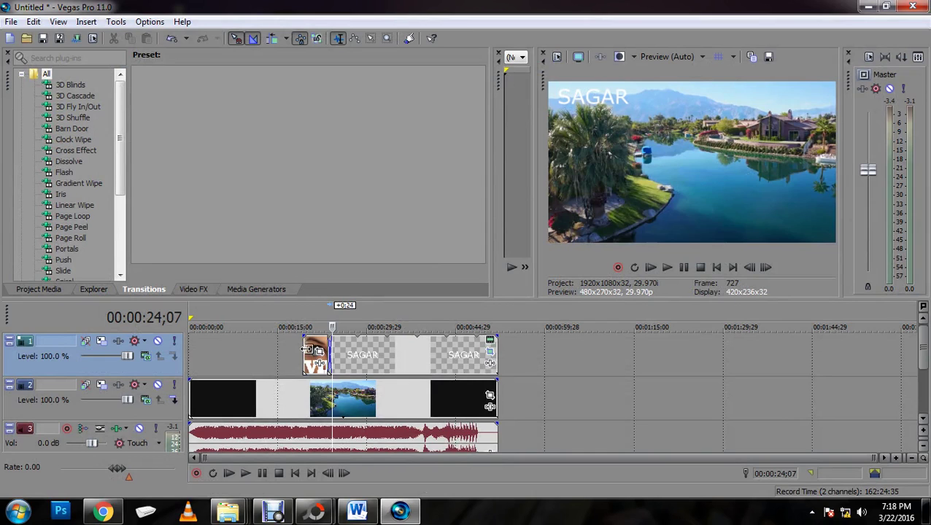
- Drag the VIRAL image event left so it starts near the beginning of the timeline
drag(308, 350, 251, 353)
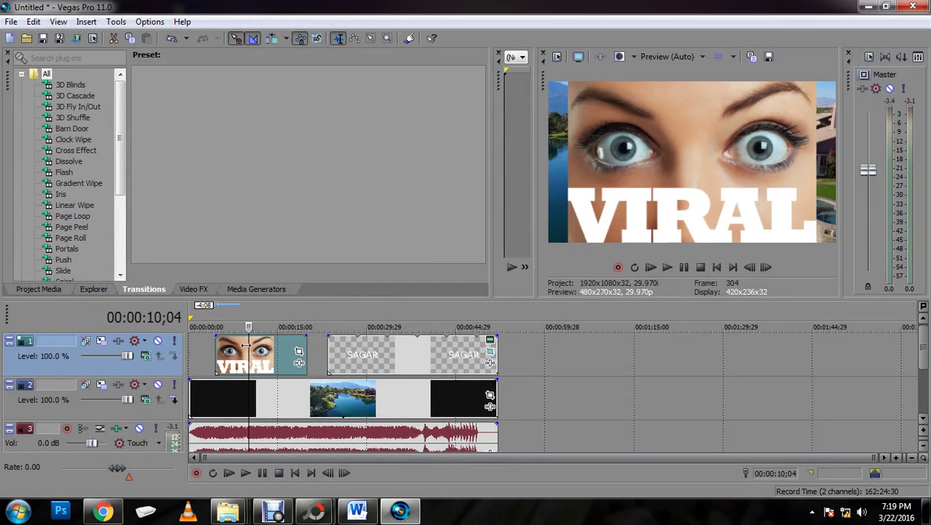
- In the image's Pan/Crop, shrink the VIRAL eyes to logo size and move them top-left
click(299, 353)
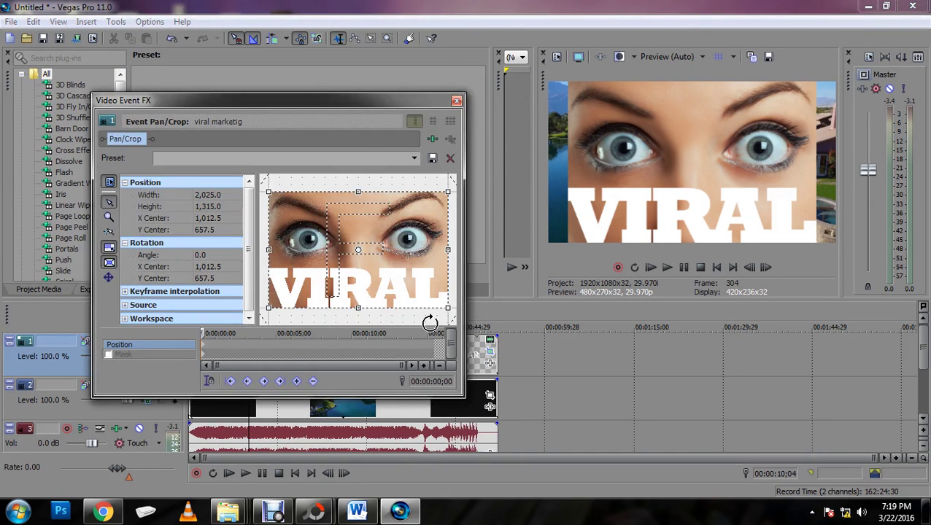
drag(447, 309, 644, 472)
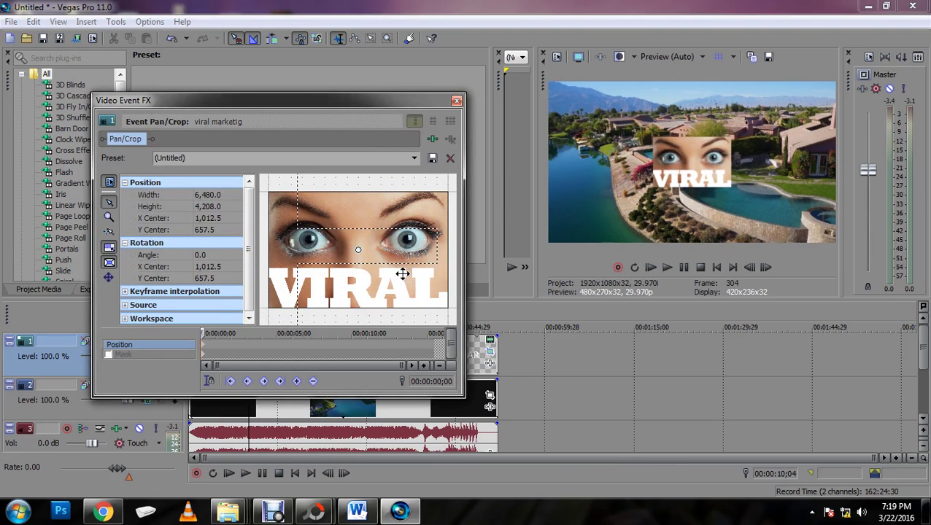
mouse_move(402, 273)
mouse_down()
mouse_move(600, 375)
mouse_move(581, 367)
mouse_move(562, 375)
mouse_up()
click(457, 100)
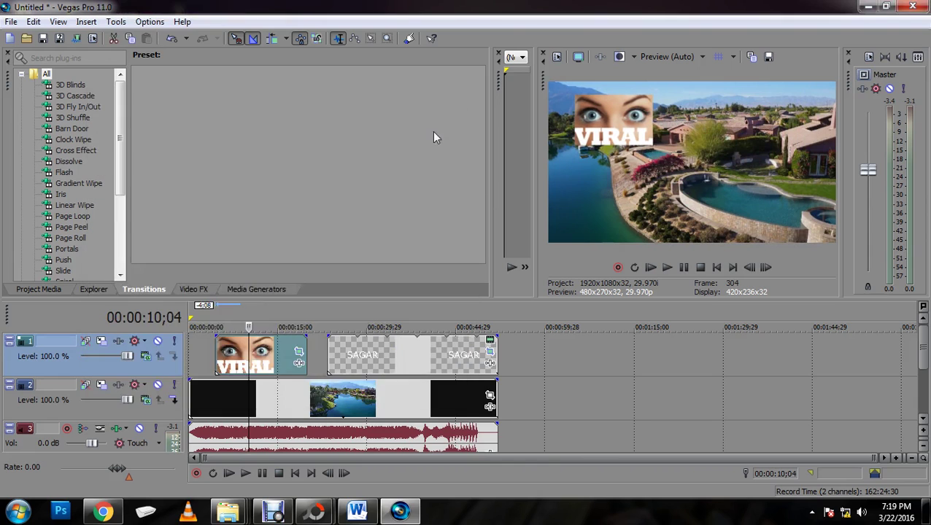
click(202, 370)
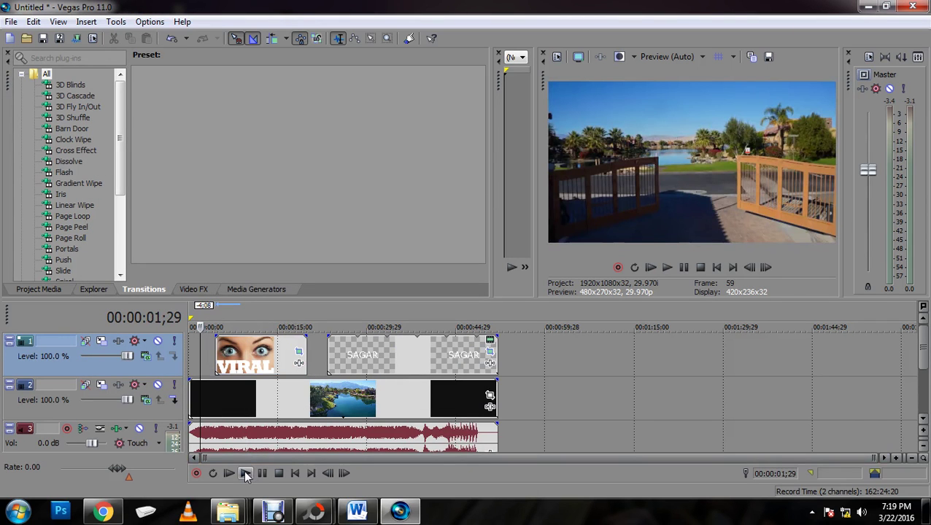
click(245, 473)
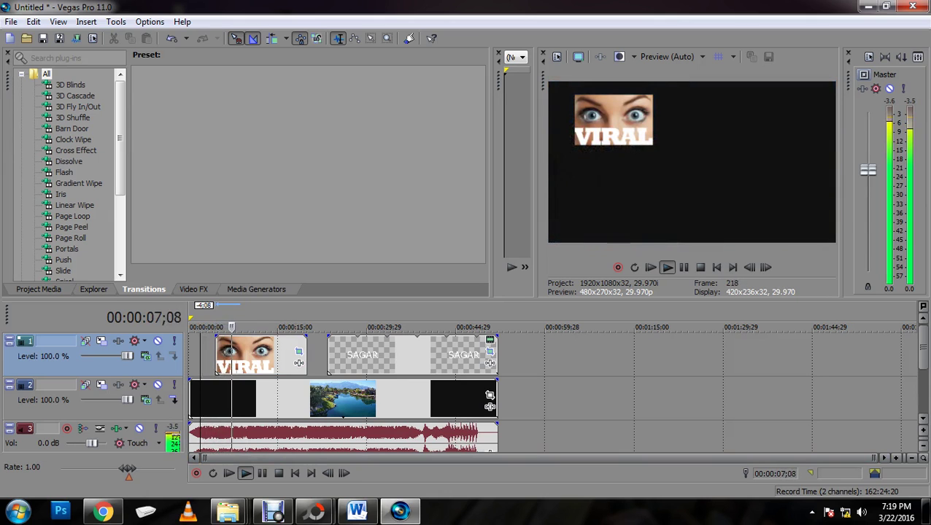
click(278, 472)
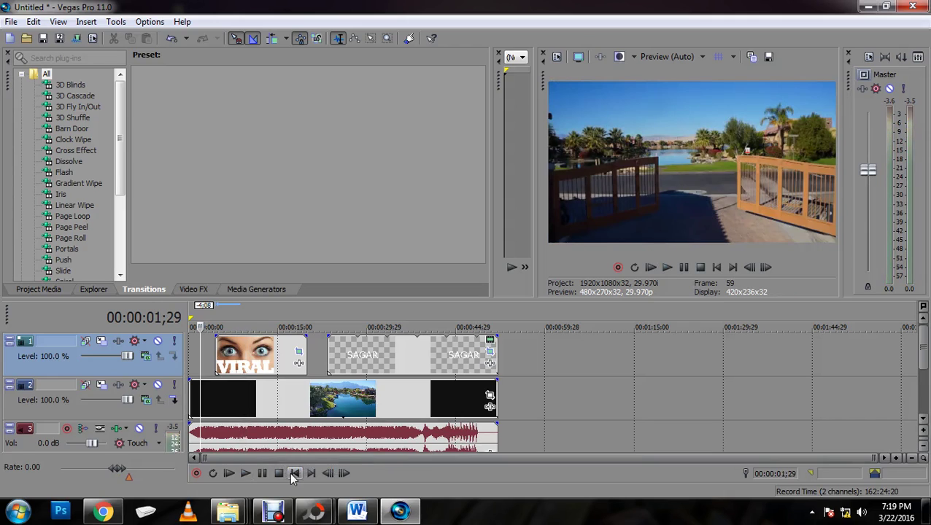
click(228, 365)
click(244, 357)
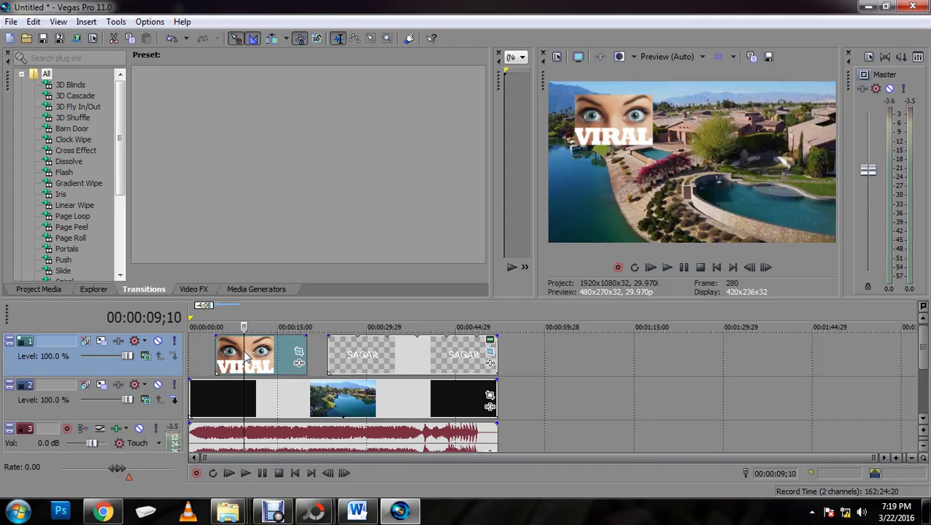
click(252, 355)
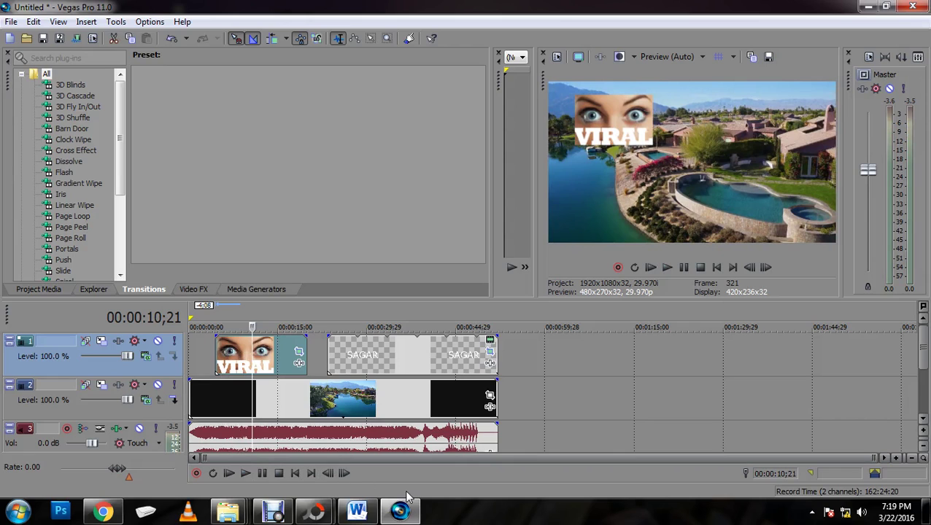